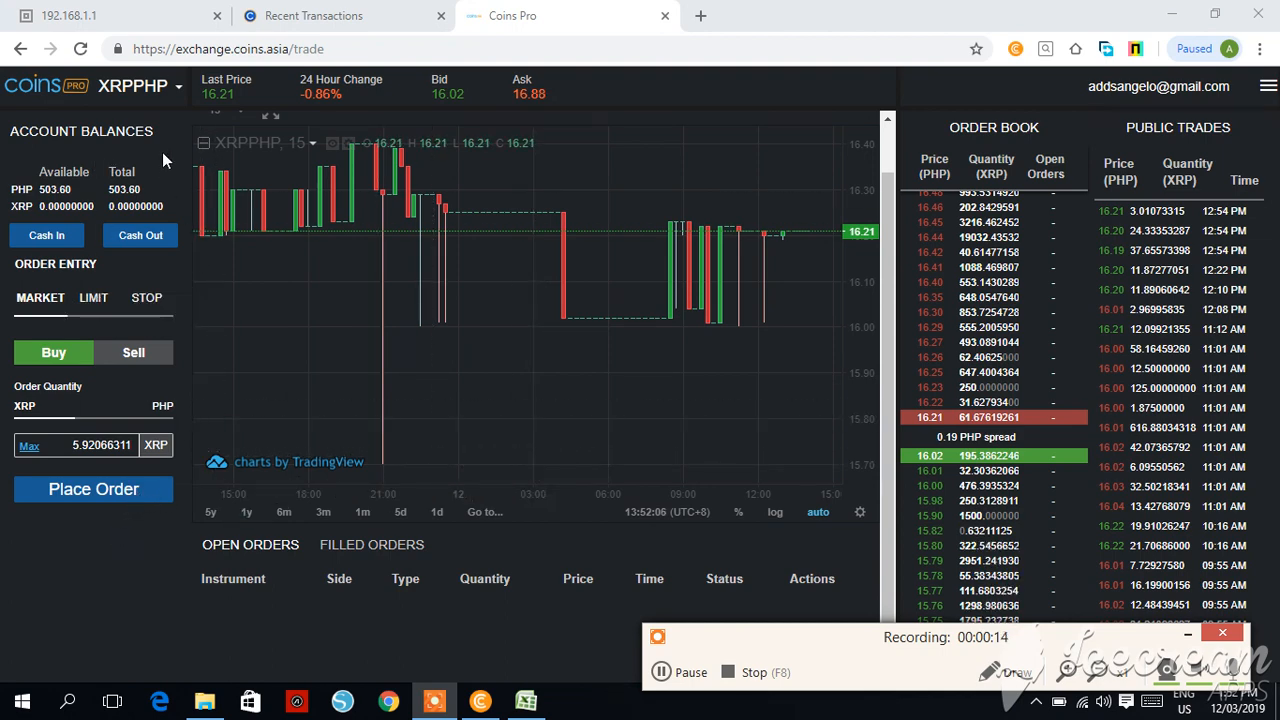
- Switch to the BCH - PHP market and set the market buy order quantity to 200 BCH
{"action": "left_click", "coordinate": [178, 87]}
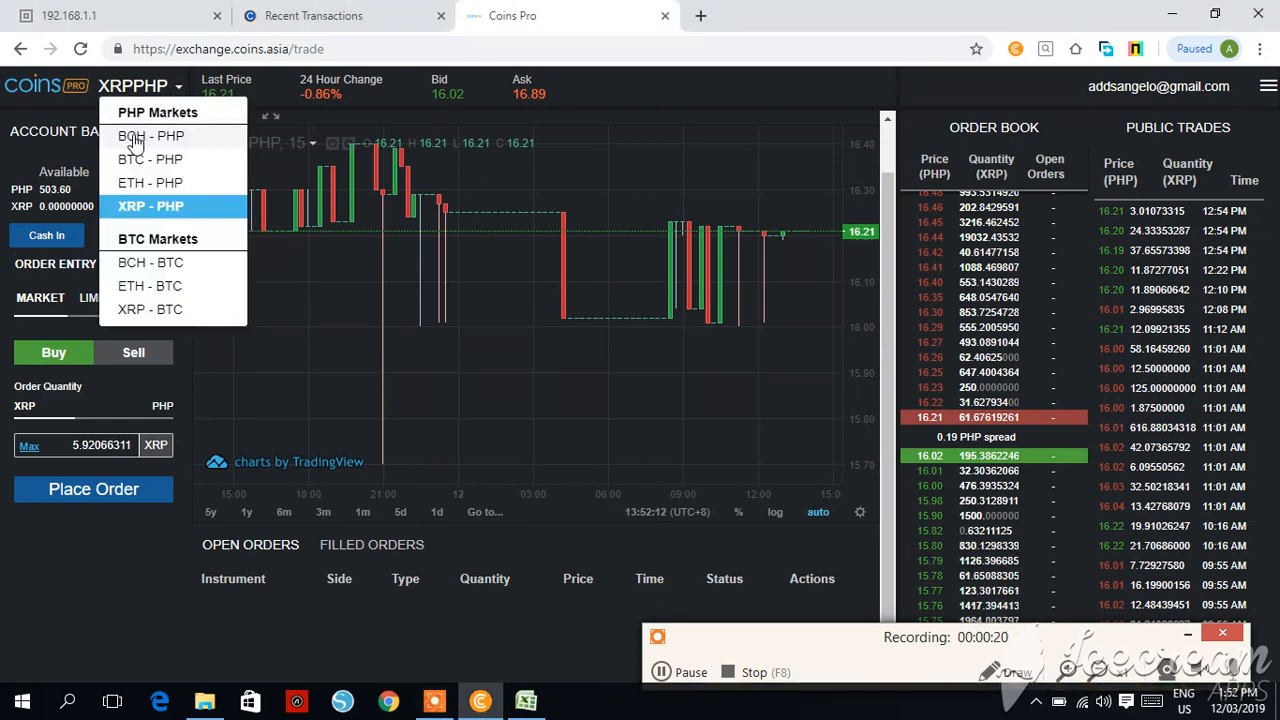
{"action": "left_click", "coordinate": [136, 138]}
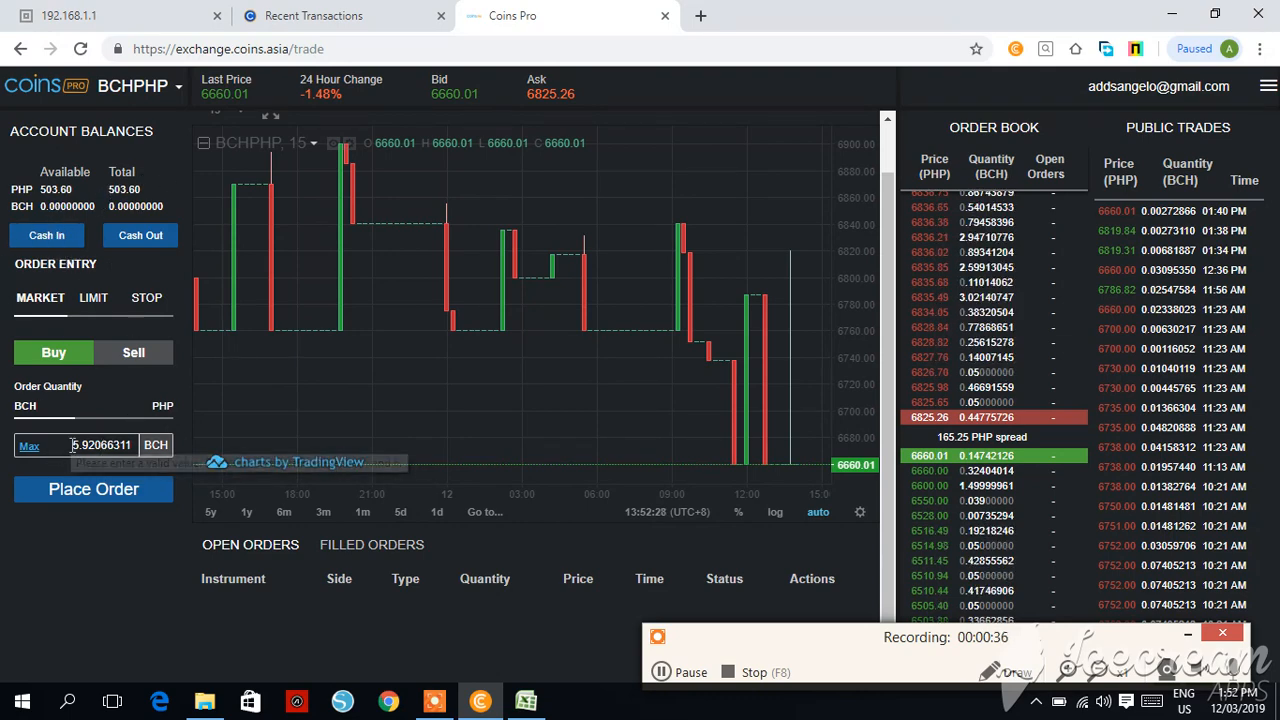
{"action": "left_click_drag", "start_coordinate": [70, 445], "coordinate": [147, 449]}
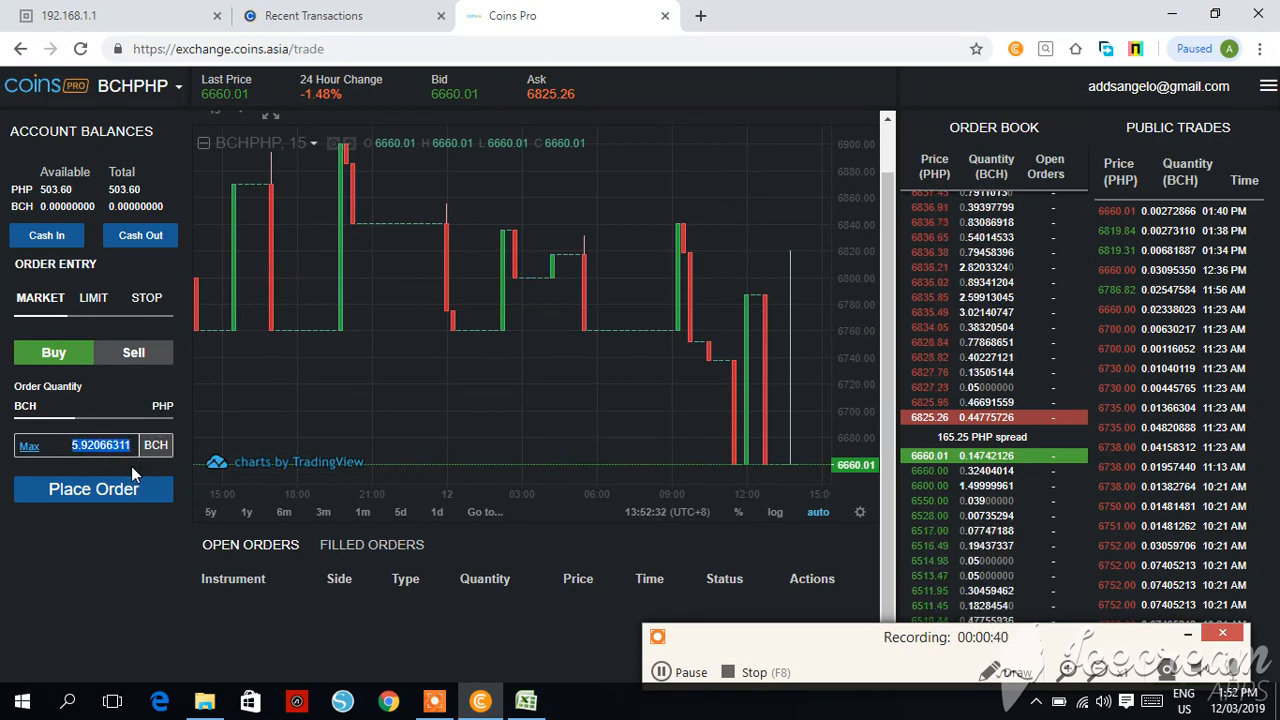
{"action": "type", "text": "20"}
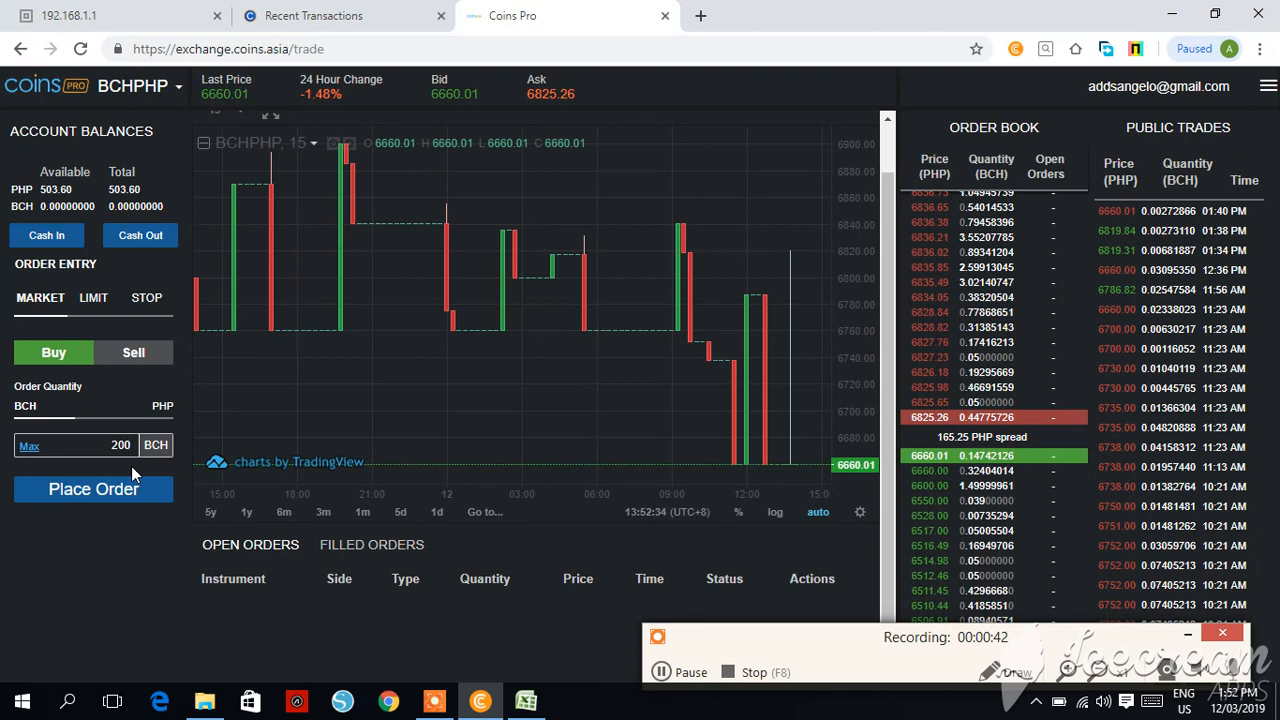
{"action": "type", "text": "0"}
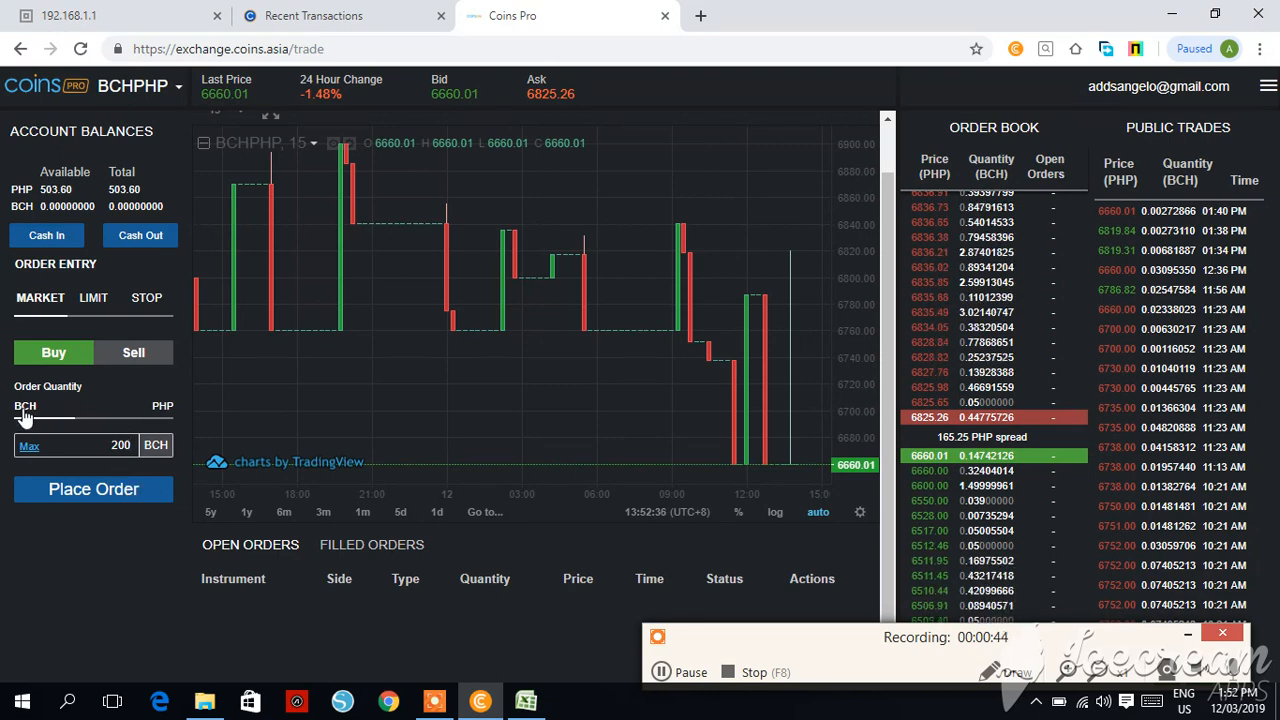
- Change the buy order quantity to 200 PHP and convert it to its BCH equivalent
{"action": "left_click", "coordinate": [170, 414]}
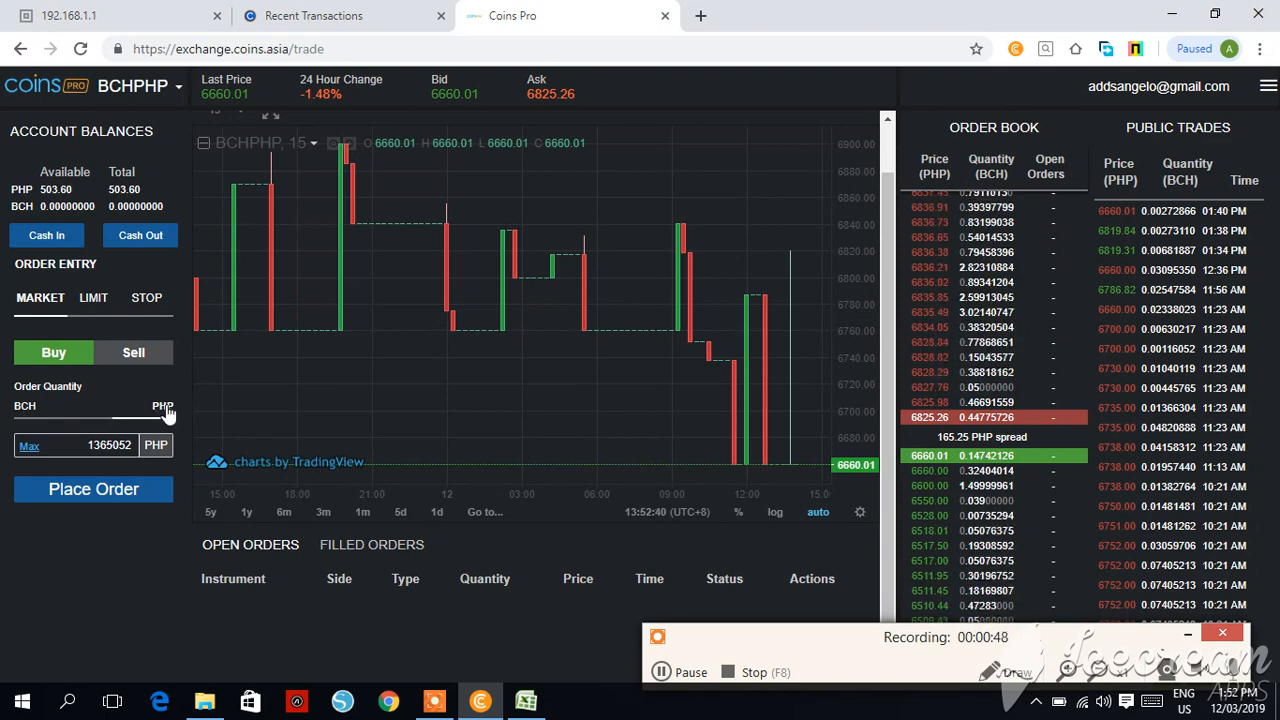
{"action": "double_click", "coordinate": [103, 449]}
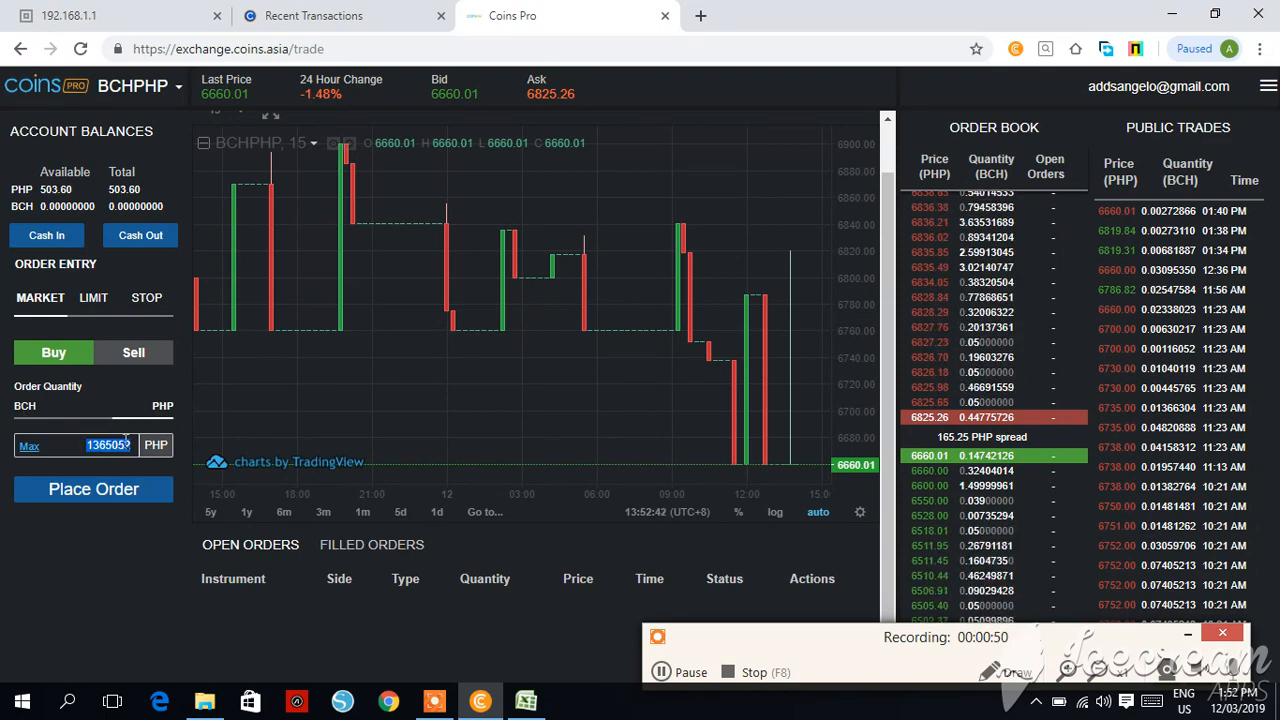
{"action": "type", "text": "200"}
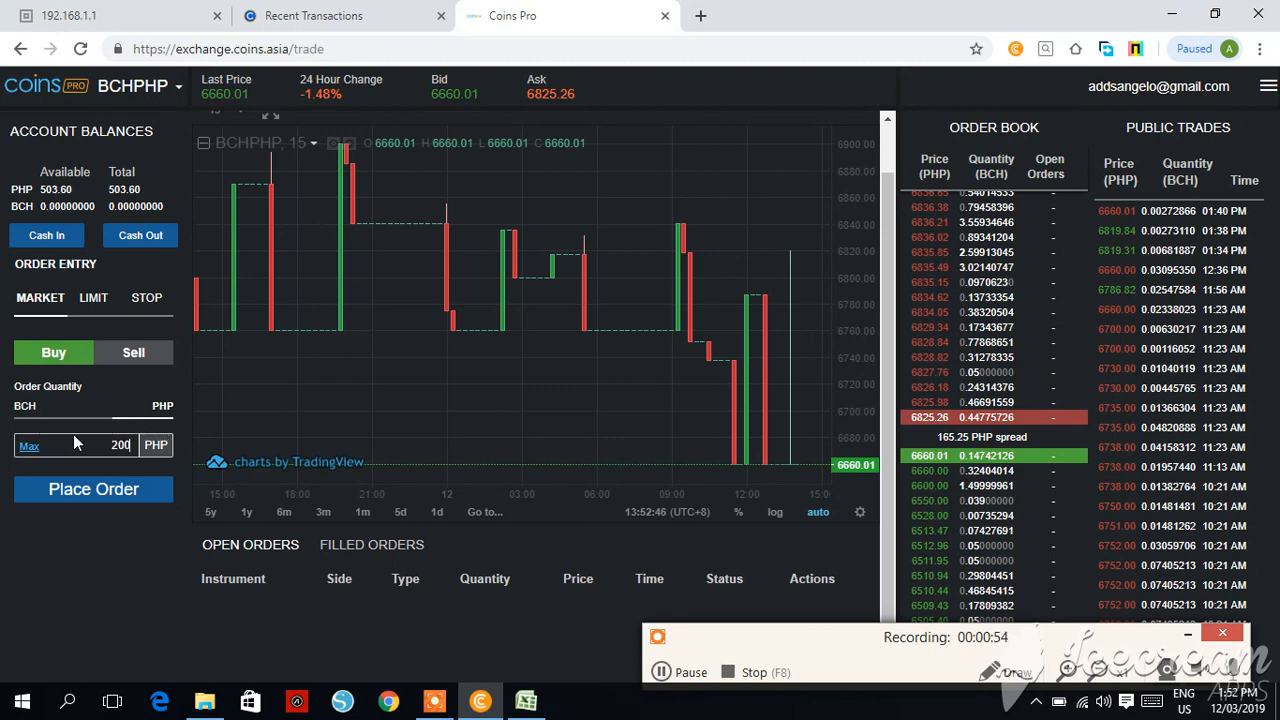
{"action": "left_click", "coordinate": [25, 410]}
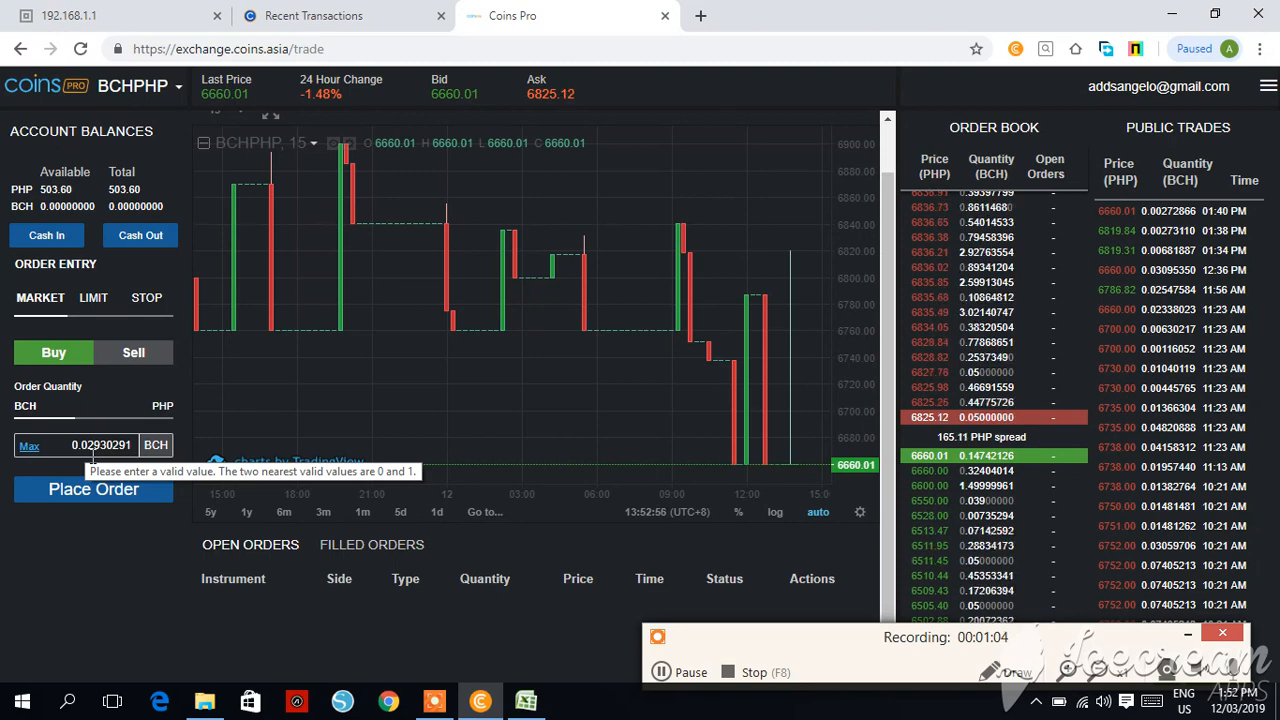
- Switch to the BTC - PHP market and toggle the order quantity unit to PHP and back to BTC
{"action": "left_click", "coordinate": [177, 88]}
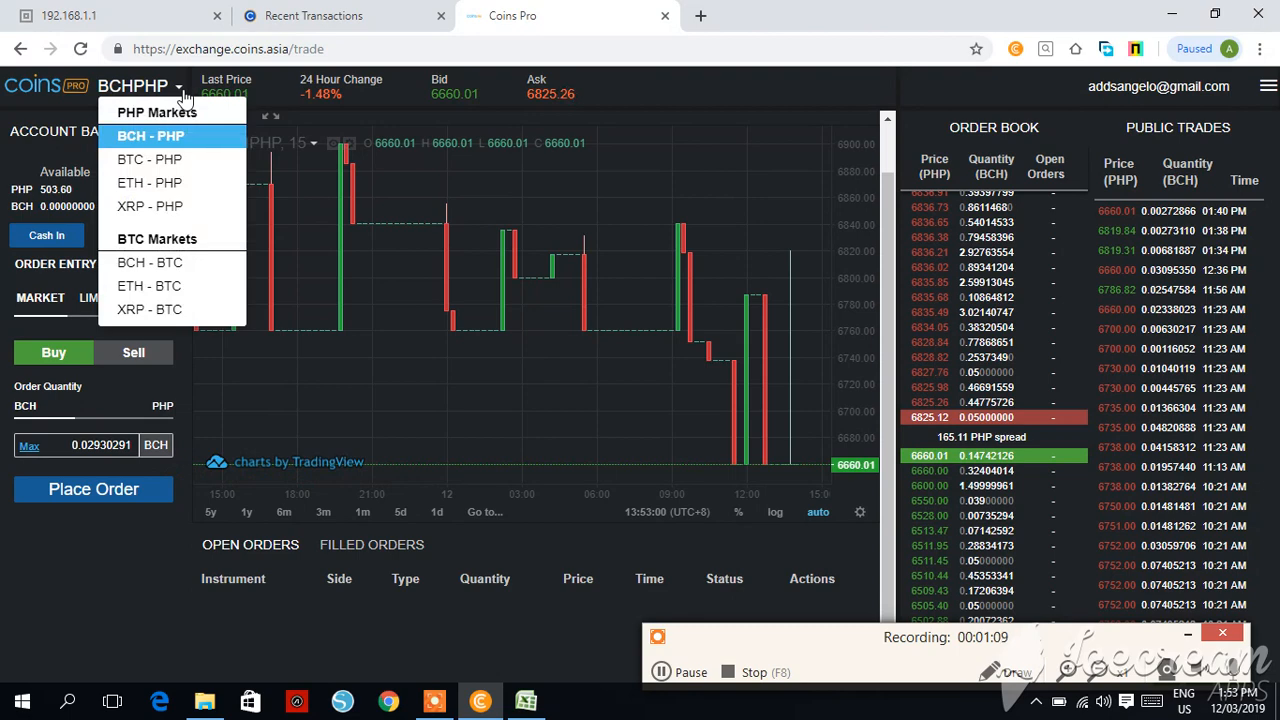
{"action": "left_click", "coordinate": [172, 163]}
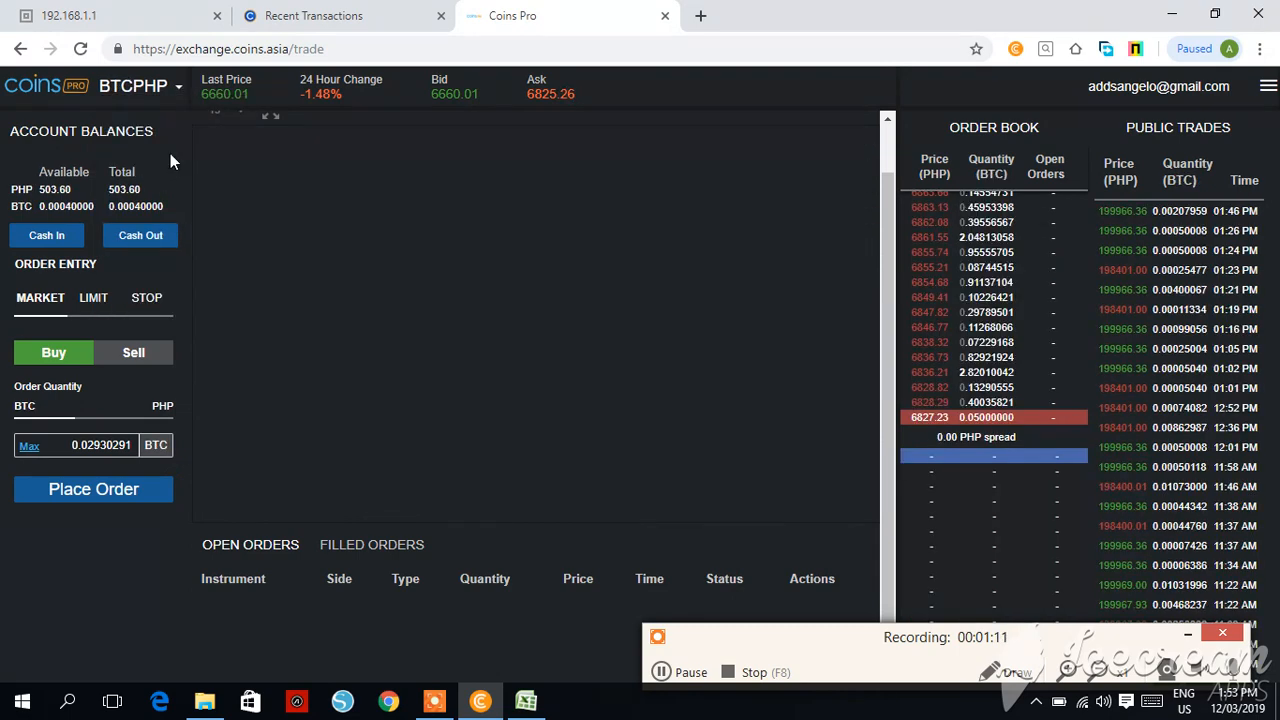
{"action": "left_click", "coordinate": [163, 415]}
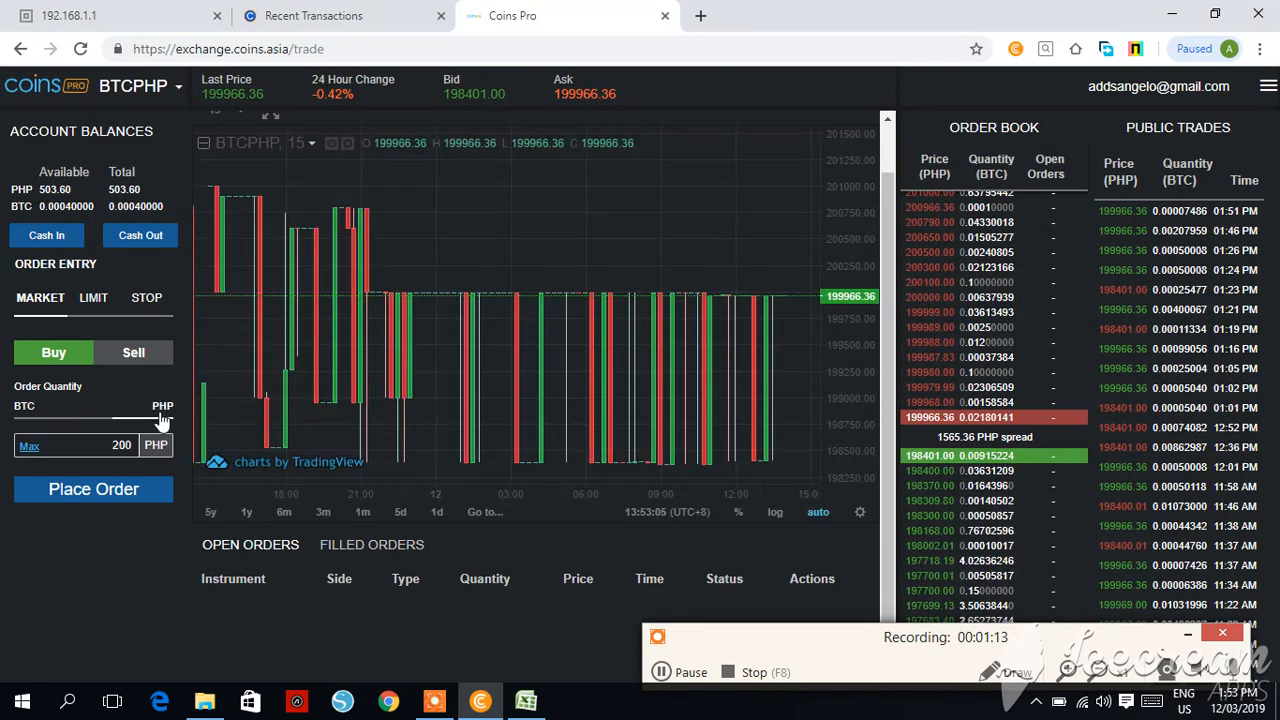
{"action": "left_click", "coordinate": [26, 412]}
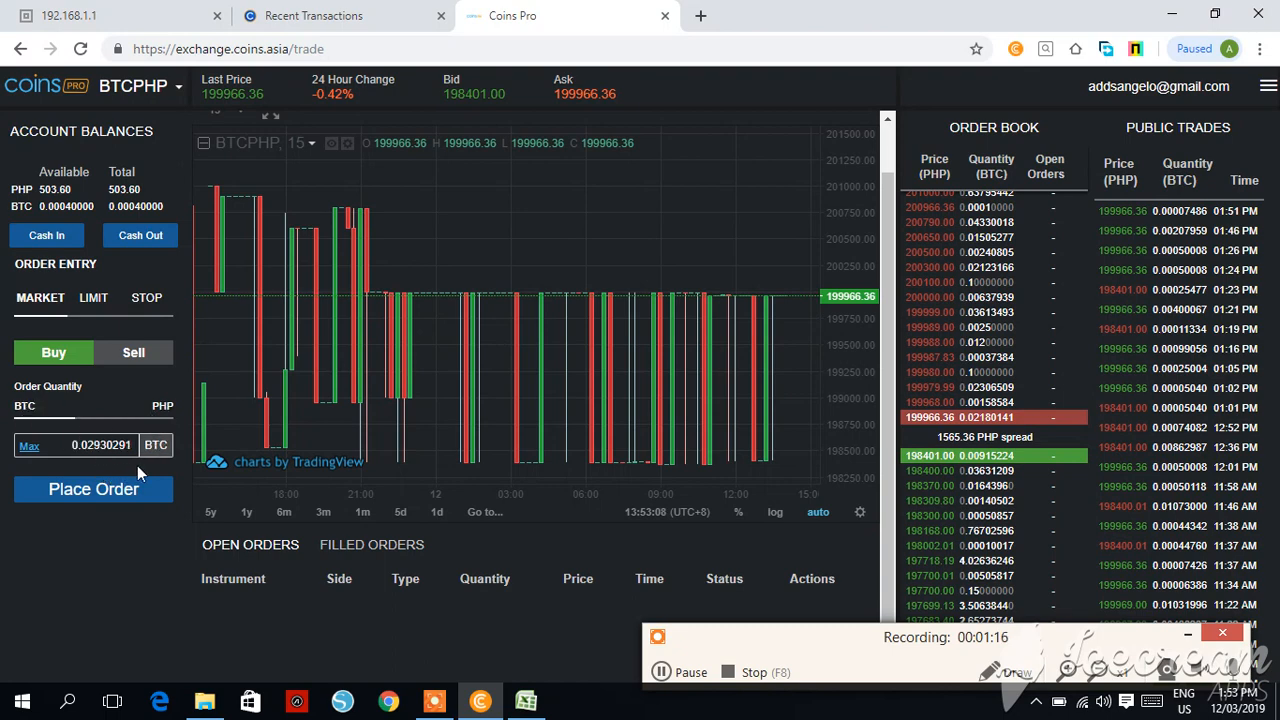
- Reload the trading page and enter a buy quantity of 200 PHP, displayed as its BTC equivalent
{"action": "left_click", "coordinate": [82, 48]}
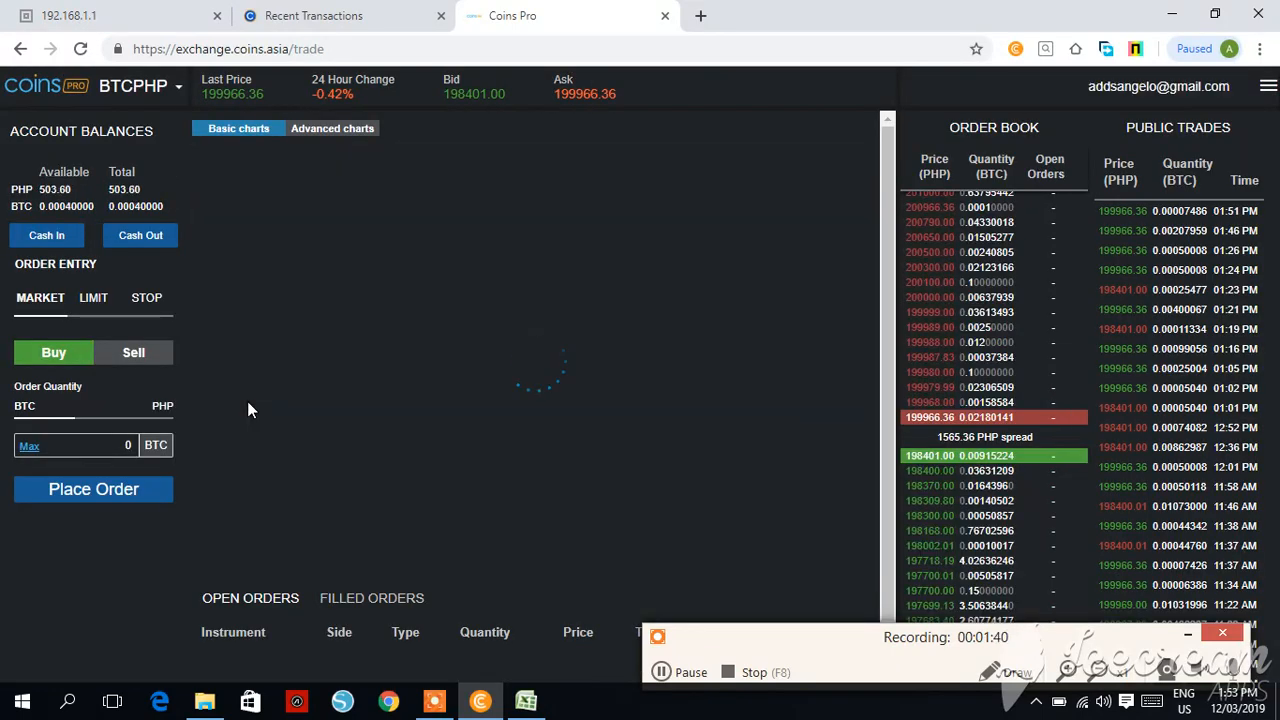
{"action": "left_click", "coordinate": [158, 407]}
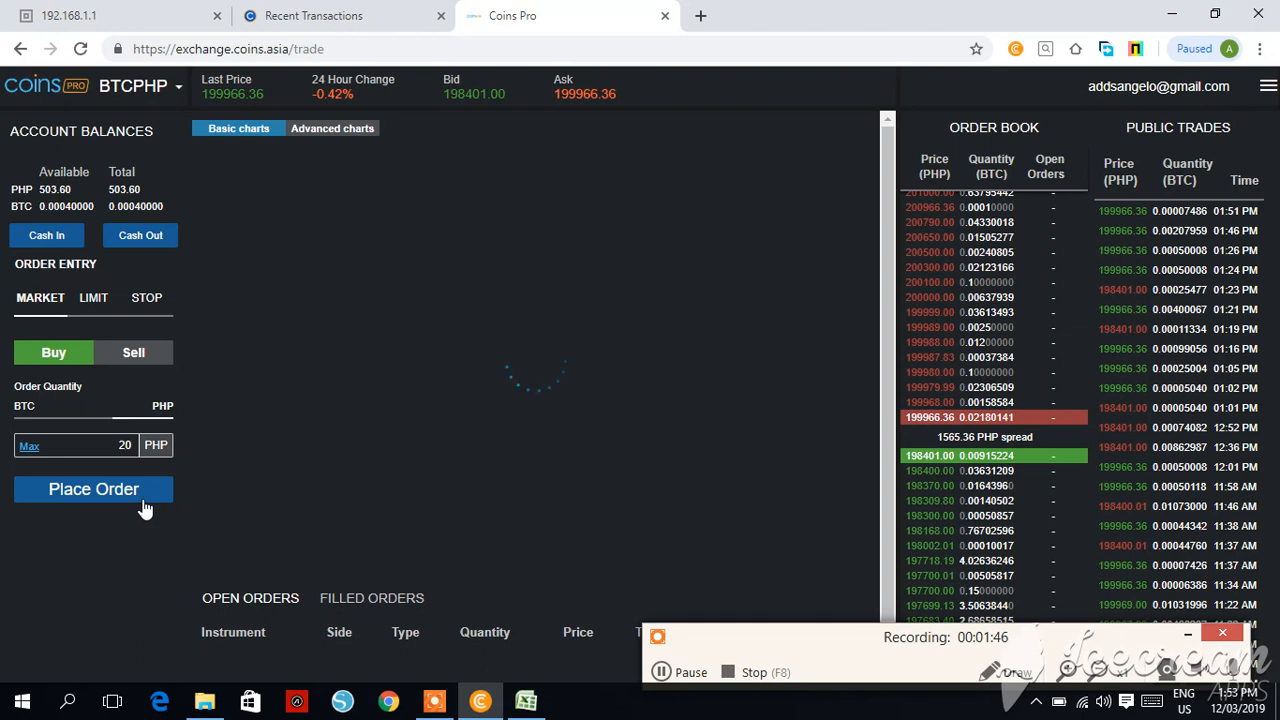
{"action": "type", "text": "0"}
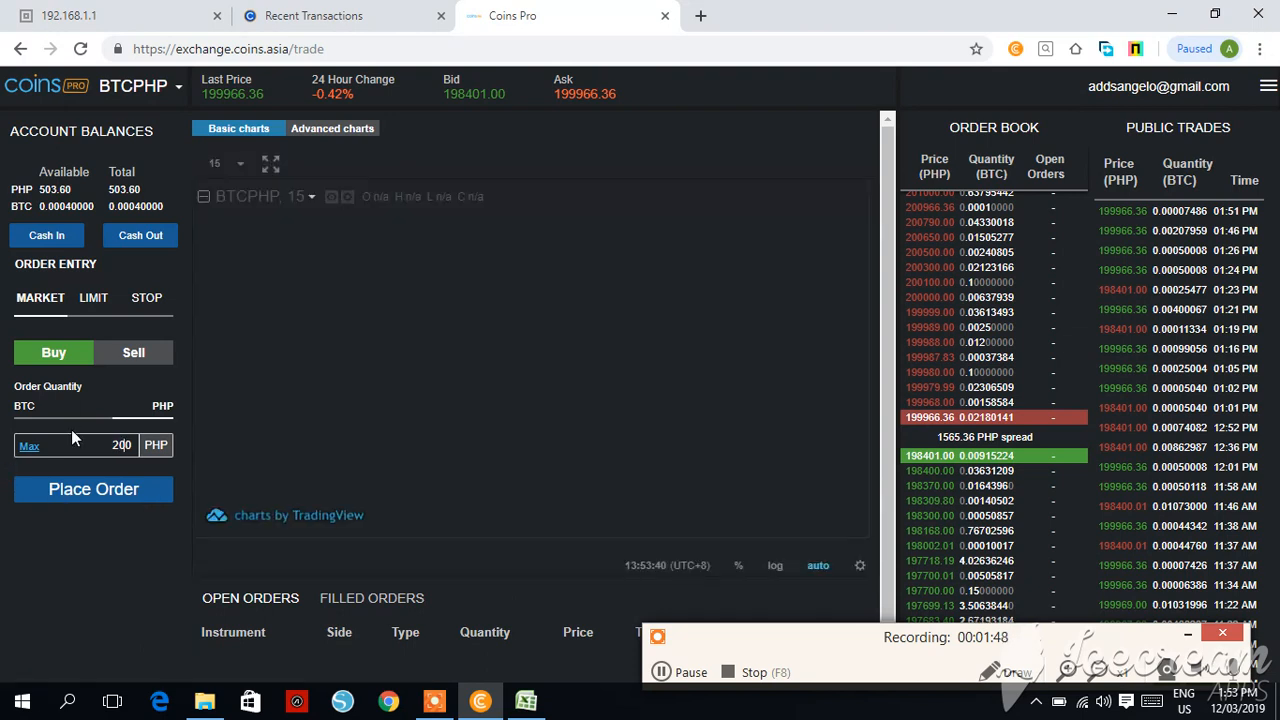
{"action": "left_click", "coordinate": [23, 410]}
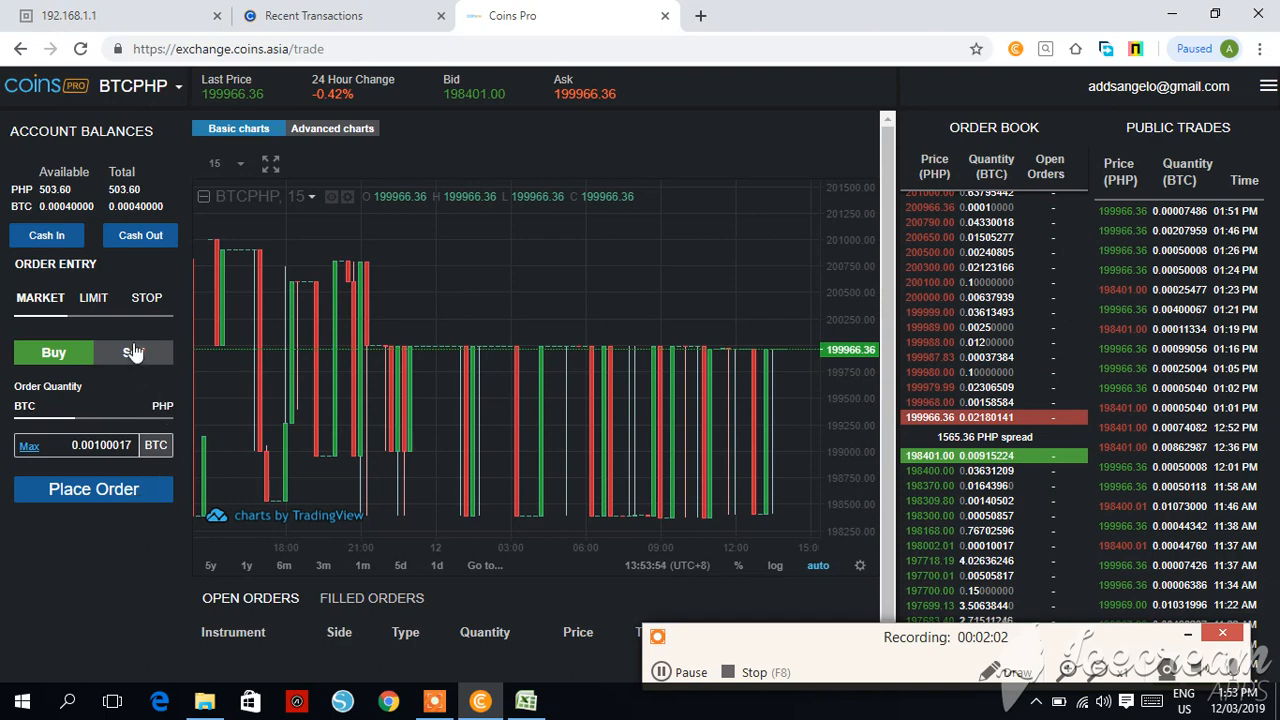
- Review the PHP cash-in instructions for the Coins.ph wallet method and dismiss them
{"action": "left_click", "coordinate": [48, 237]}
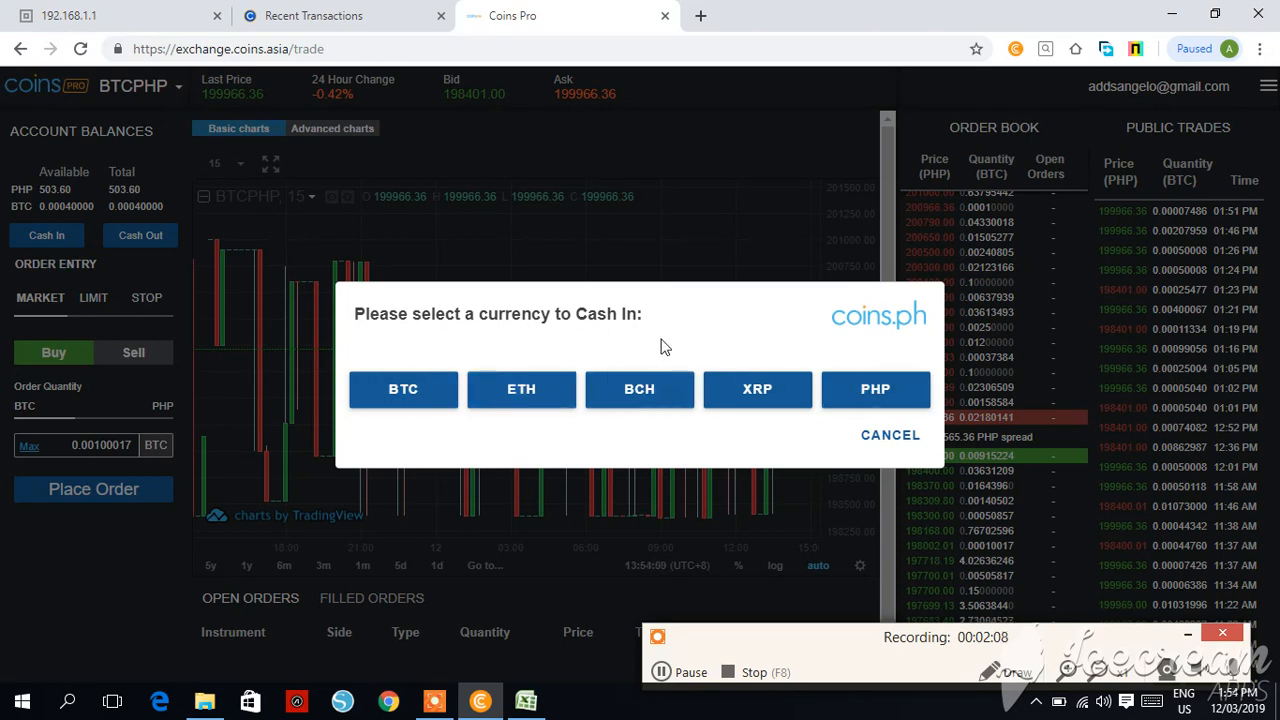
{"action": "left_click", "coordinate": [885, 400]}
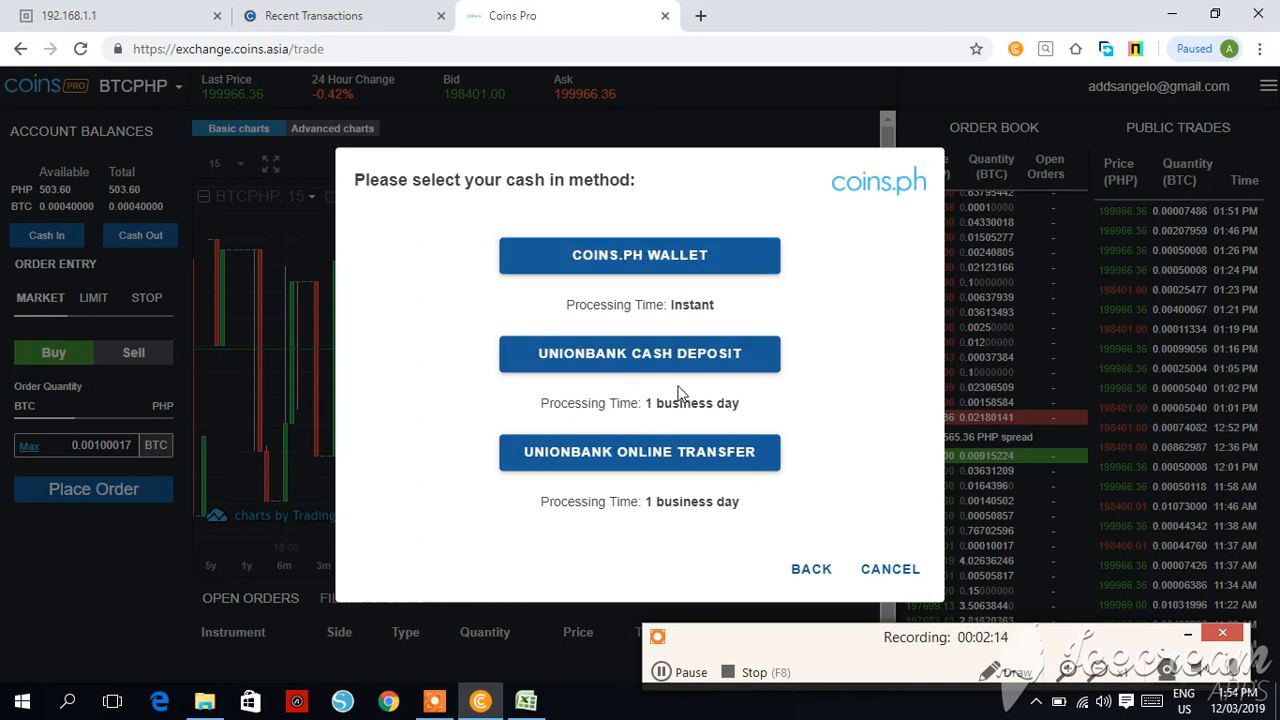
{"action": "left_click", "coordinate": [652, 257]}
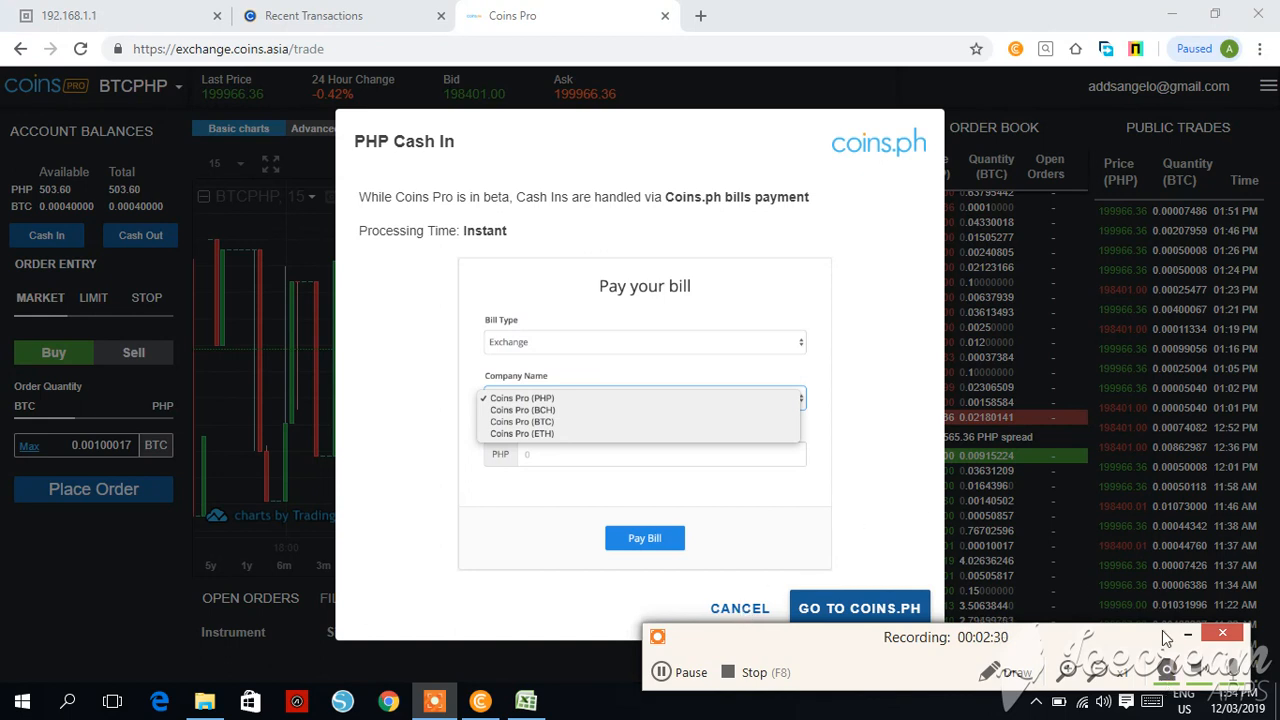
{"action": "left_click", "coordinate": [1189, 634]}
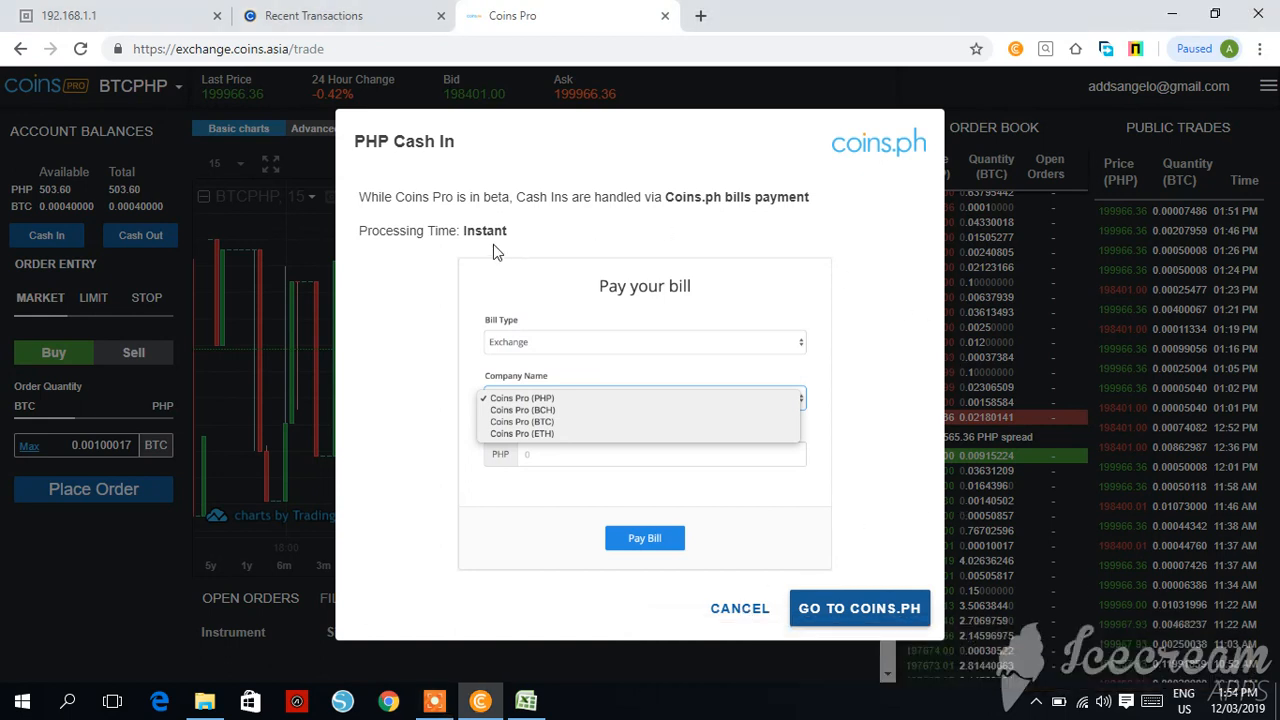
{"action": "left_click", "coordinate": [236, 327]}
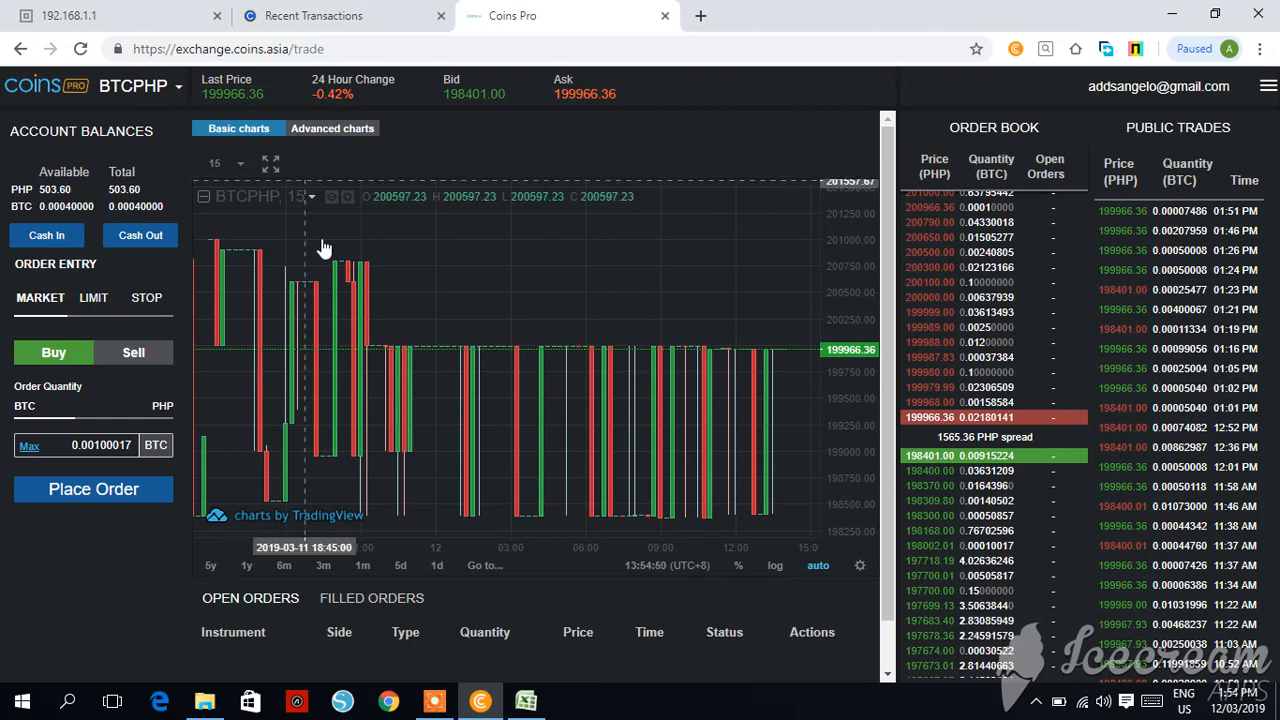
{"action": "left_click", "coordinate": [445, 704]}
{"action": "right_click", "coordinate": [438, 704]}
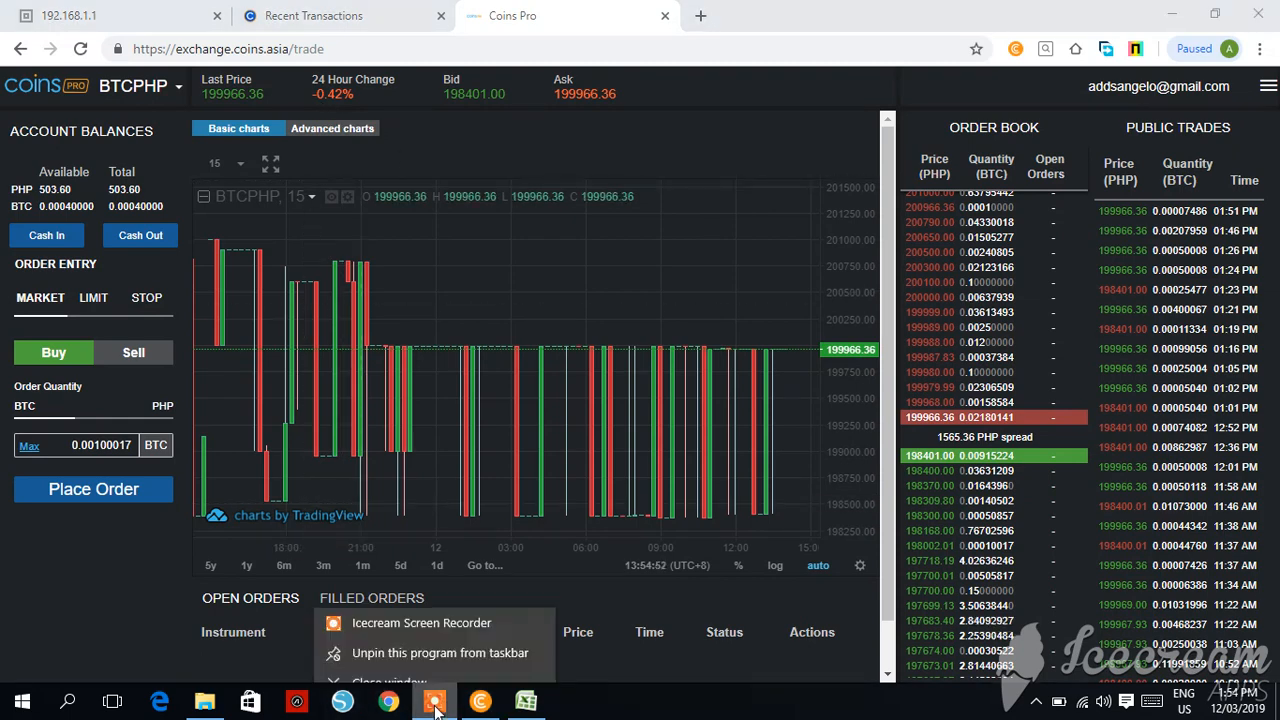
{"action": "left_click", "coordinate": [437, 704]}
{"action": "left_click", "coordinate": [405, 663]}
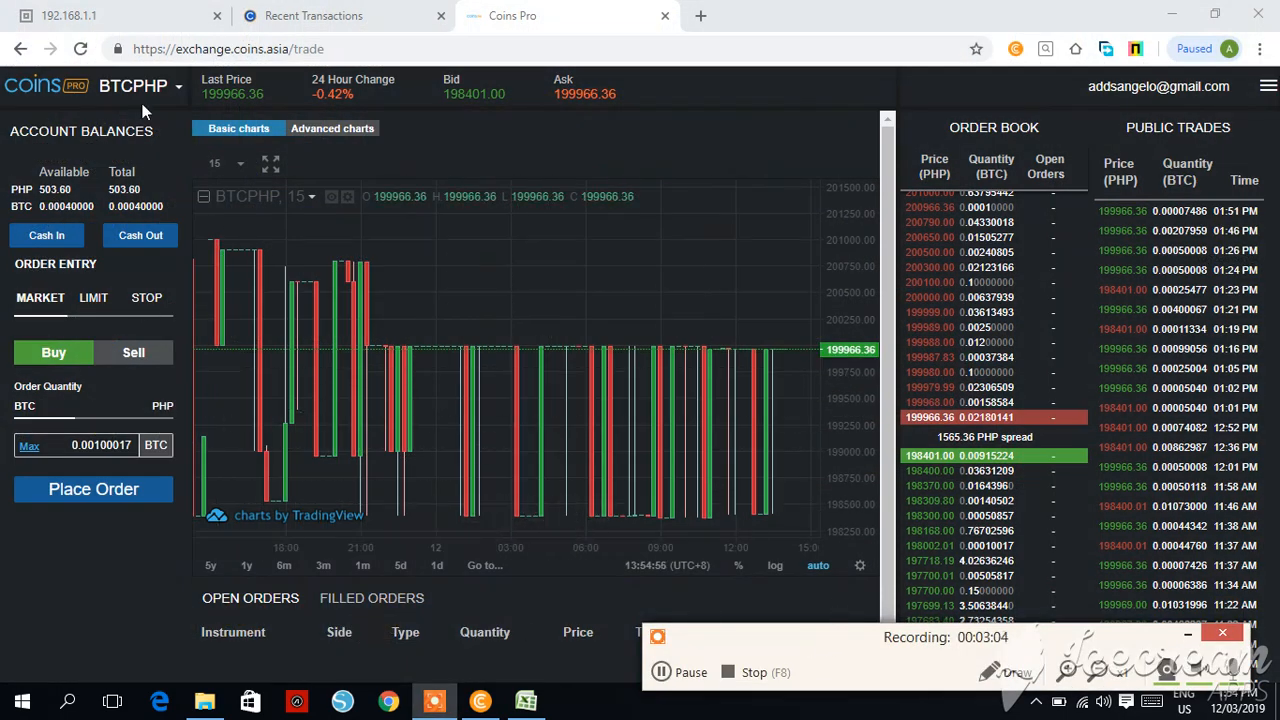
- Switch to the ETH - PHP market and reload the trading page to reset the order form
{"action": "left_click", "coordinate": [181, 95]}
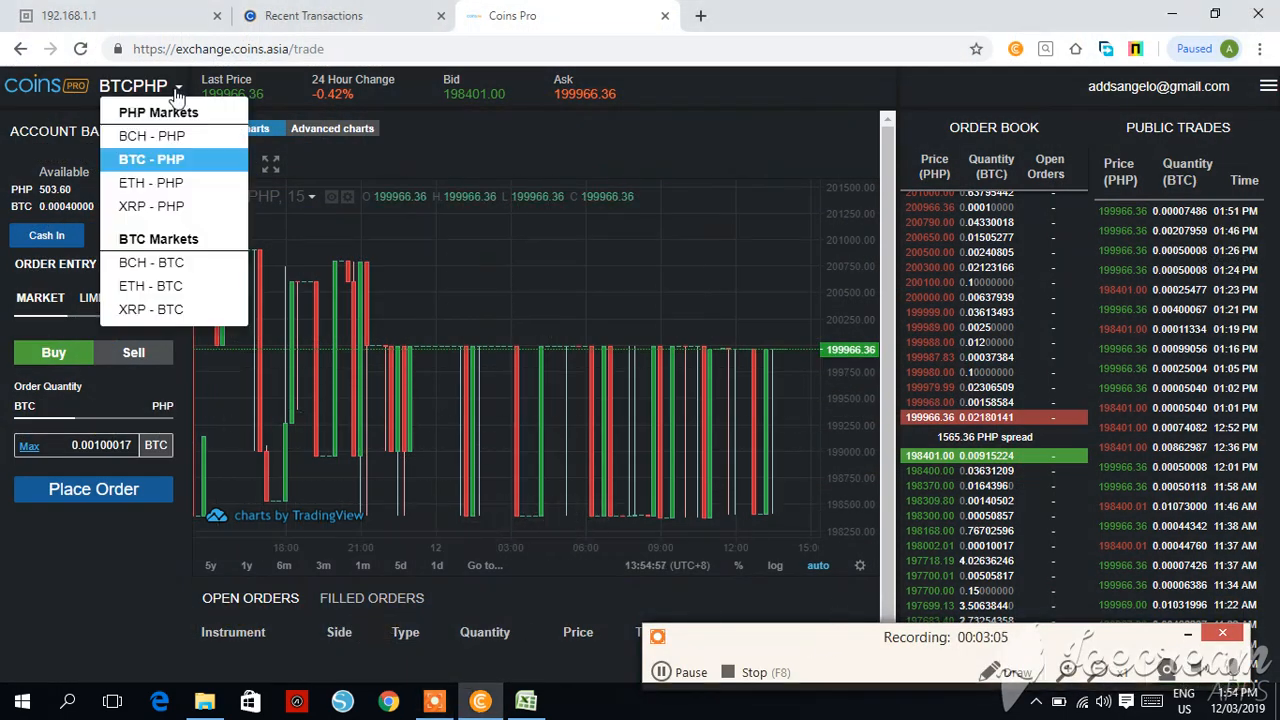
{"action": "left_click", "coordinate": [152, 183]}
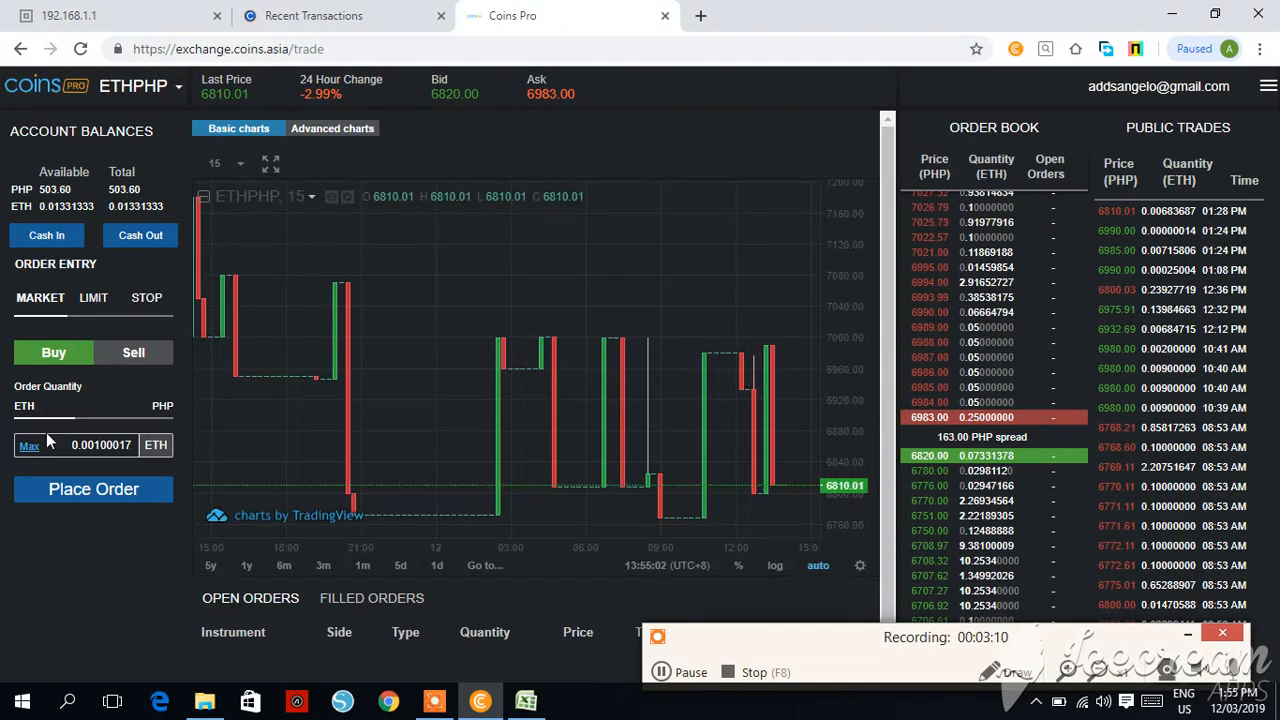
{"action": "left_click", "coordinate": [80, 48]}
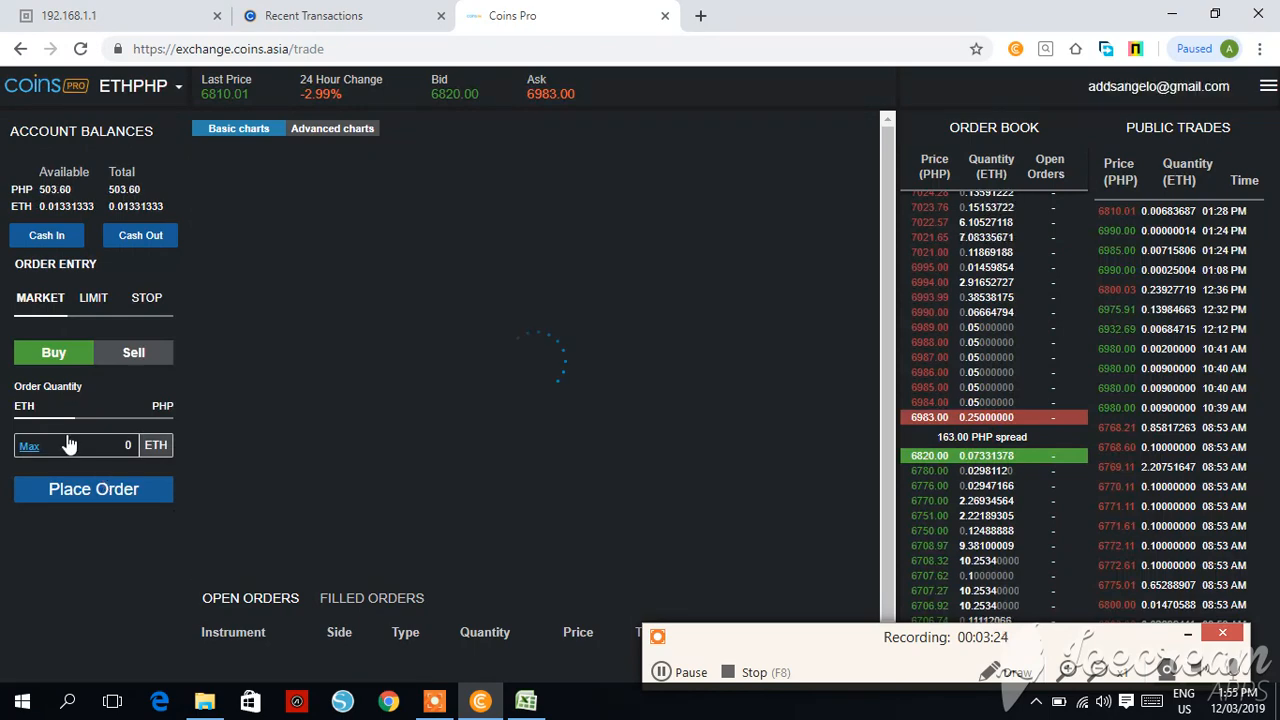
- Set the buy order quantity to 200 PHP and convert it to its ETH equivalent
{"action": "left_click", "coordinate": [163, 407]}
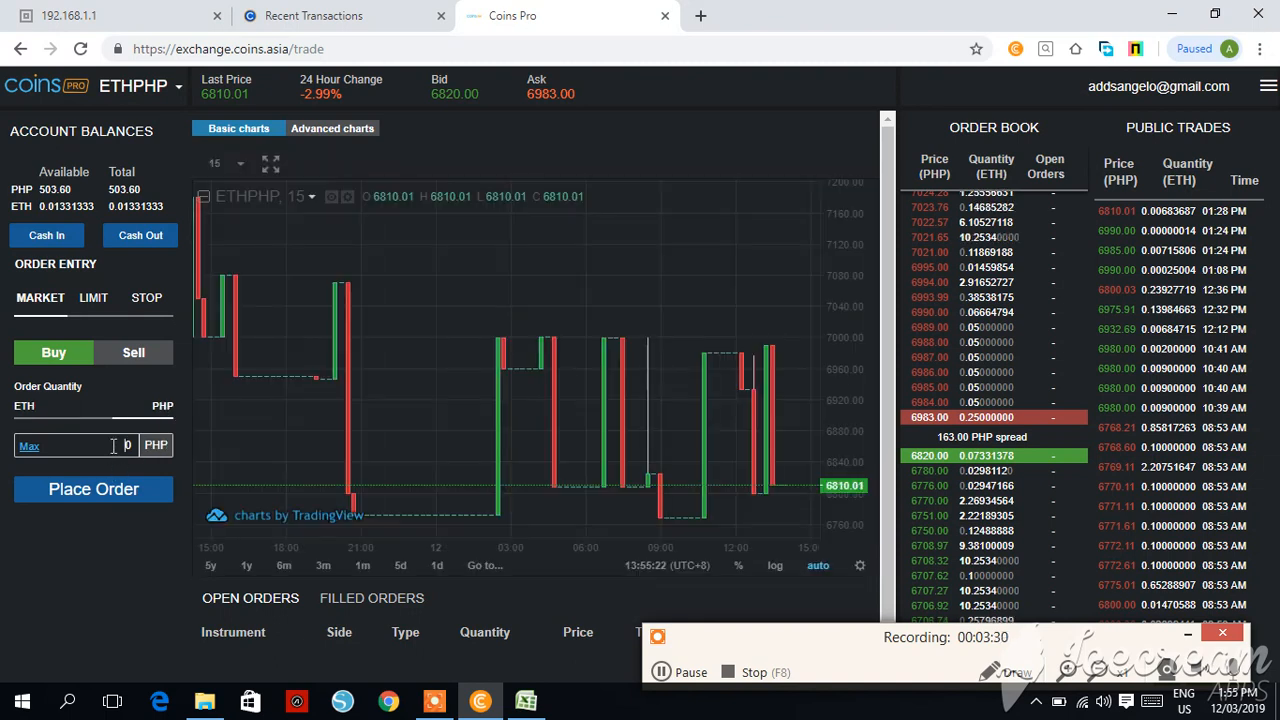
{"action": "type", "text": "200"}
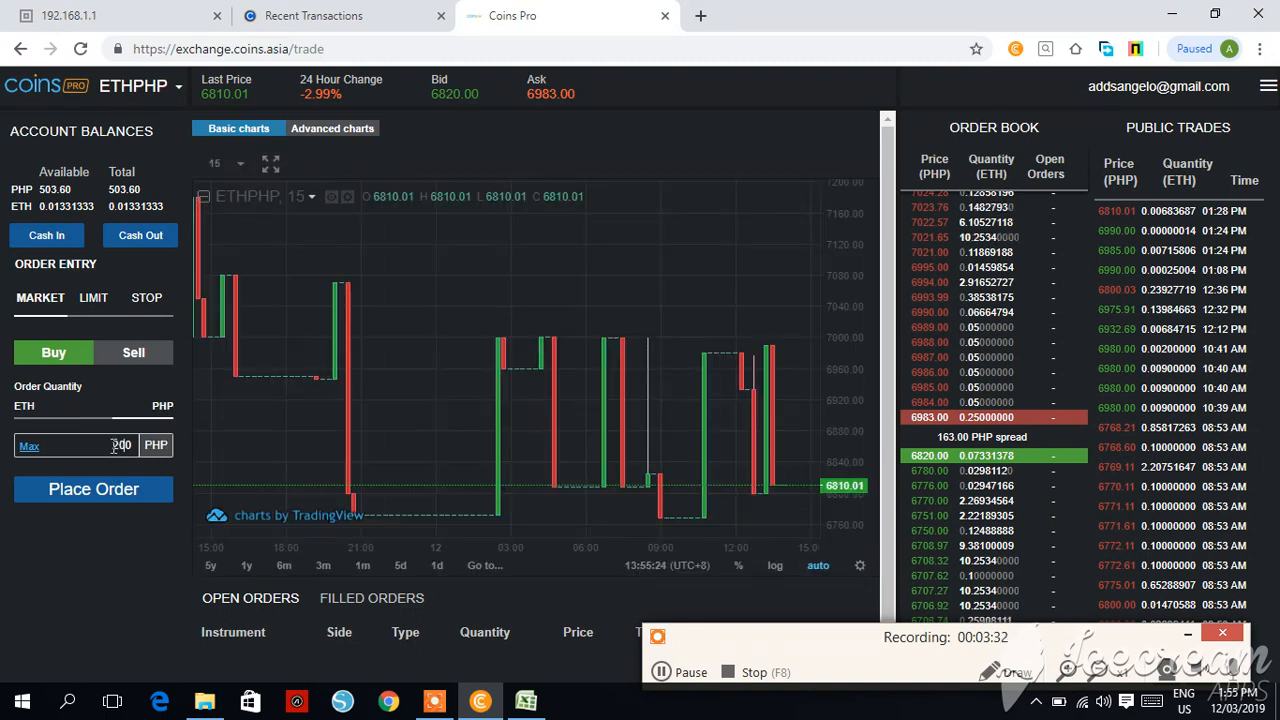
{"action": "left_click", "coordinate": [25, 415]}
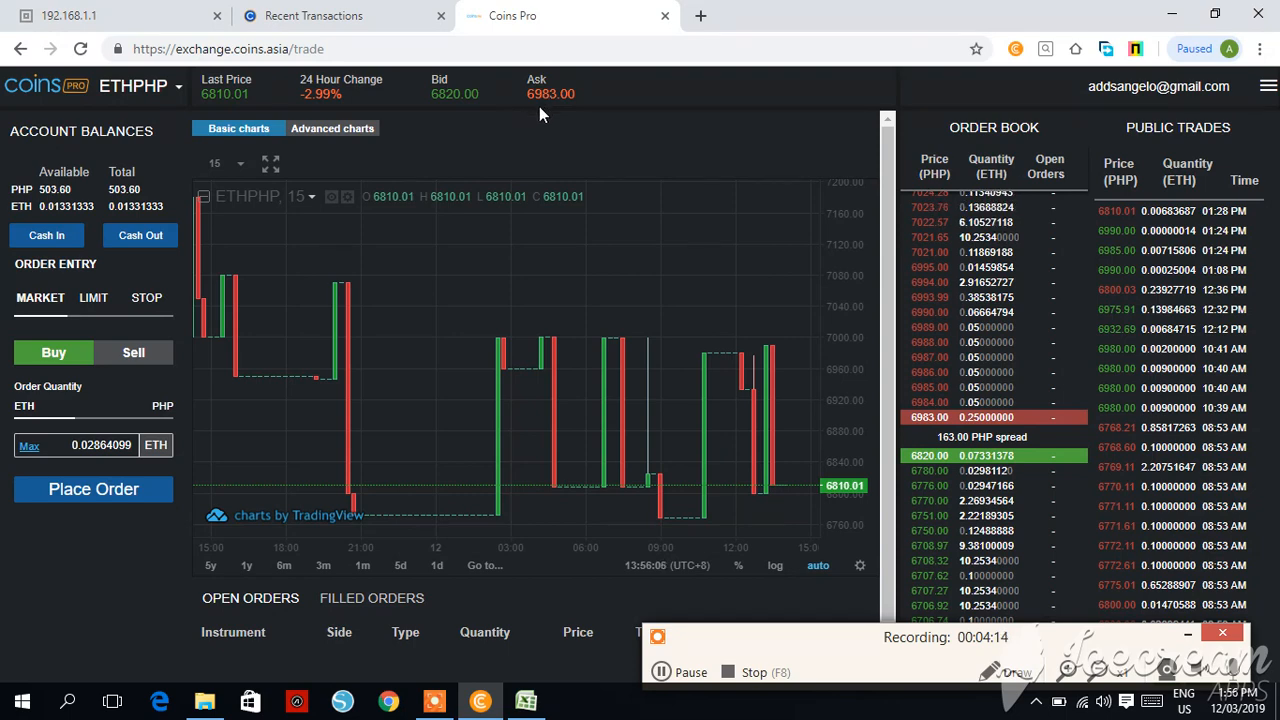
- Zoom out the ETHPHP price chart to examine a longer period of price history
{"action": "scroll", "coordinate": [546, 271], "scroll_direction": "down", "scroll_amount": 4}
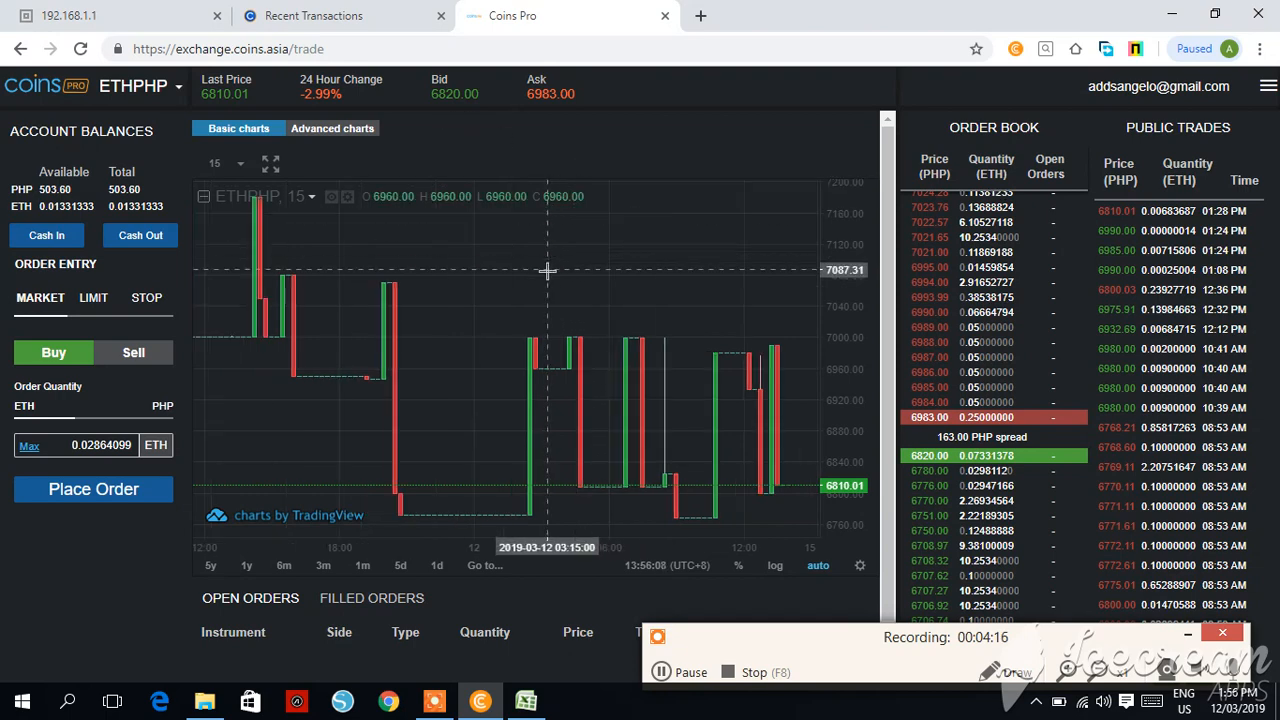
{"action": "scroll", "coordinate": [546, 277], "scroll_direction": "down", "scroll_amount": 5}
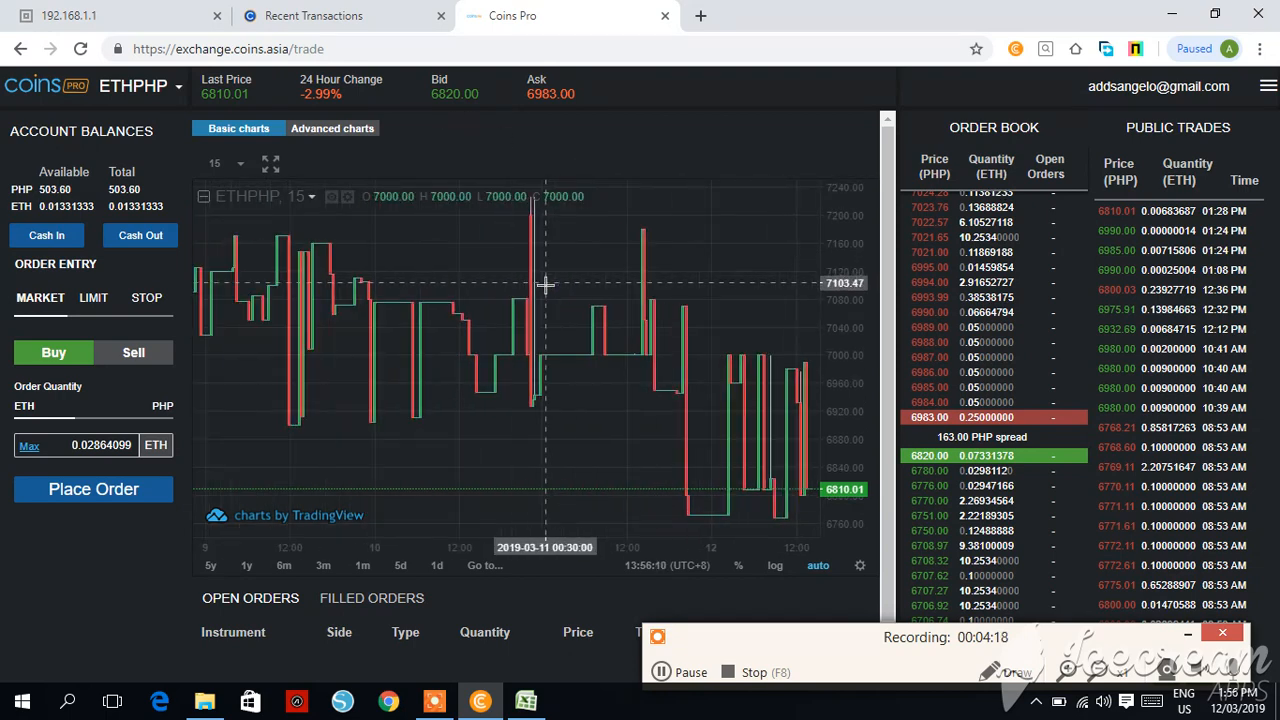
{"action": "scroll", "coordinate": [548, 290], "scroll_direction": "down", "scroll_amount": 4}
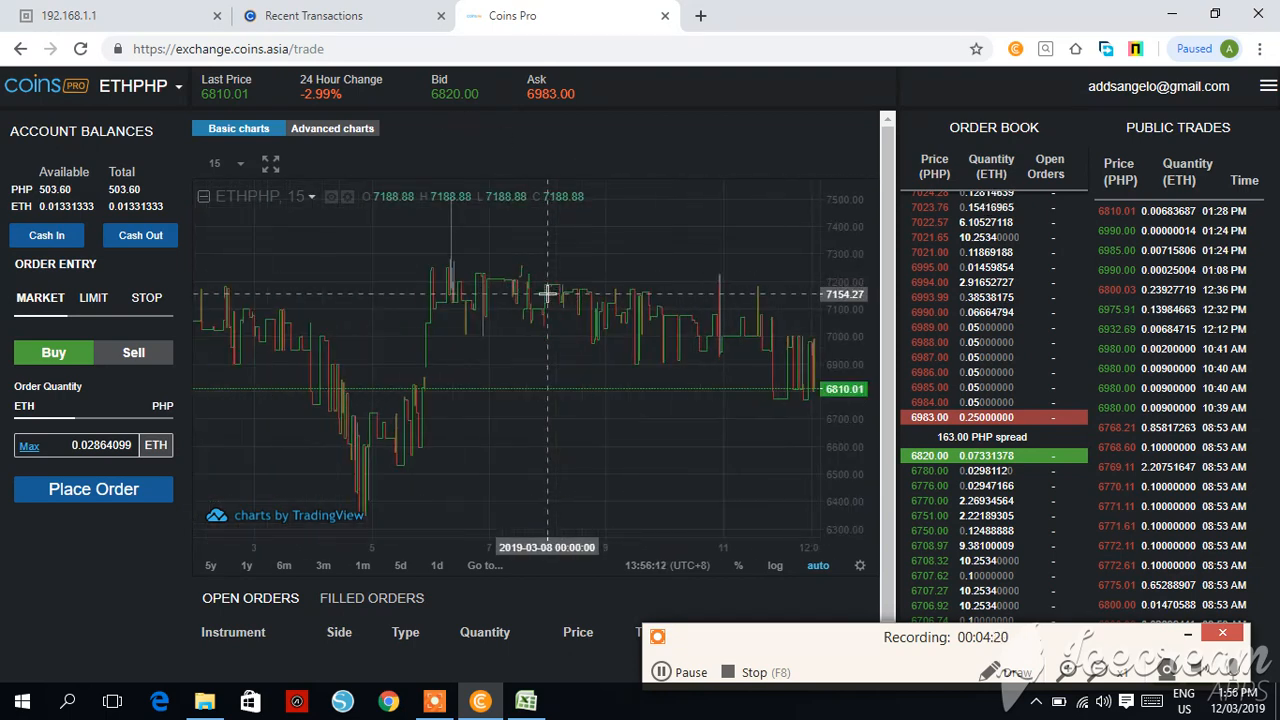